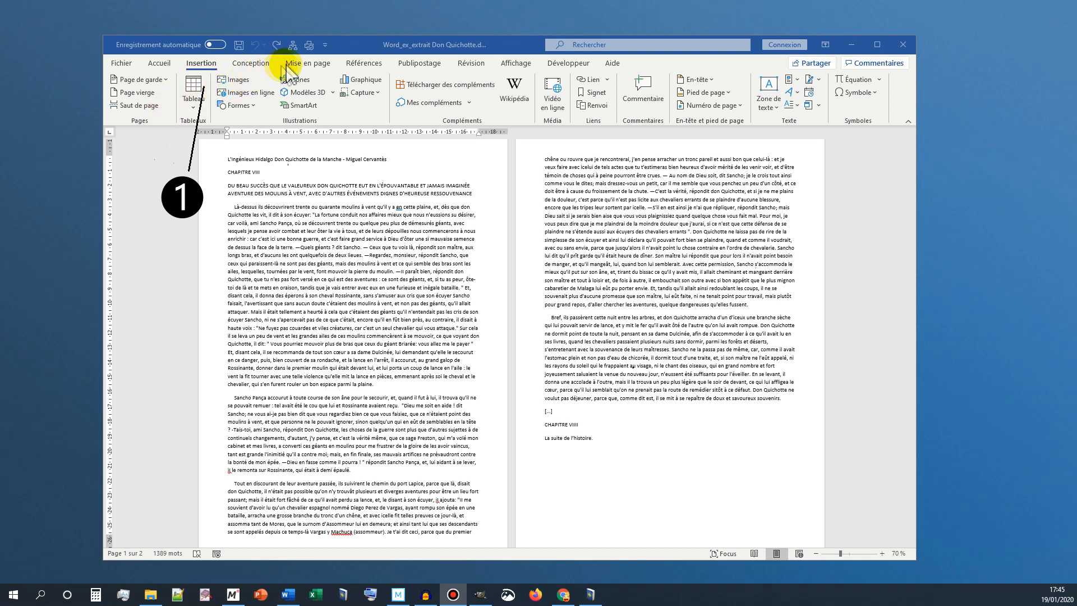
- Insert a page break before the sentence starting "Sur cela il se leva un peu de vent" and show the formatting marks
{"action": "left_click", "coordinate": [306, 64]}
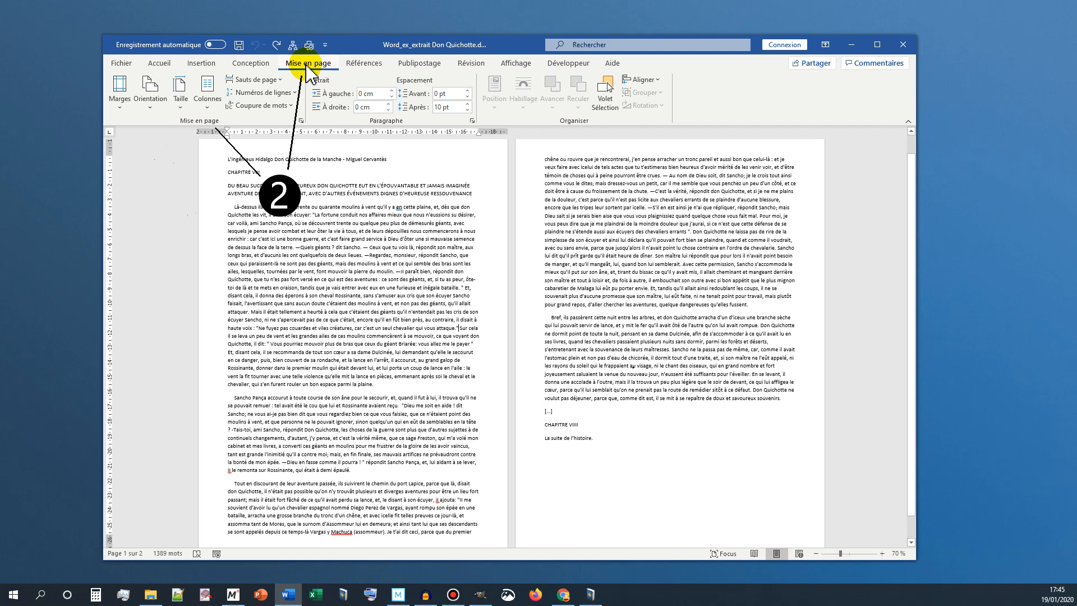
{"action": "left_click", "coordinate": [280, 79]}
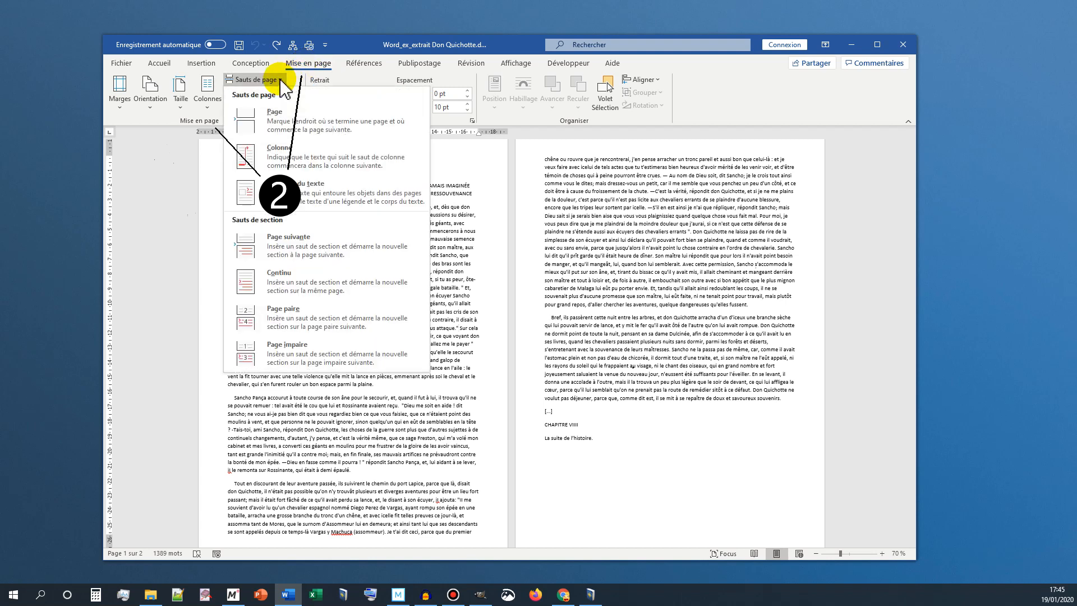
{"action": "left_click", "coordinate": [411, 128]}
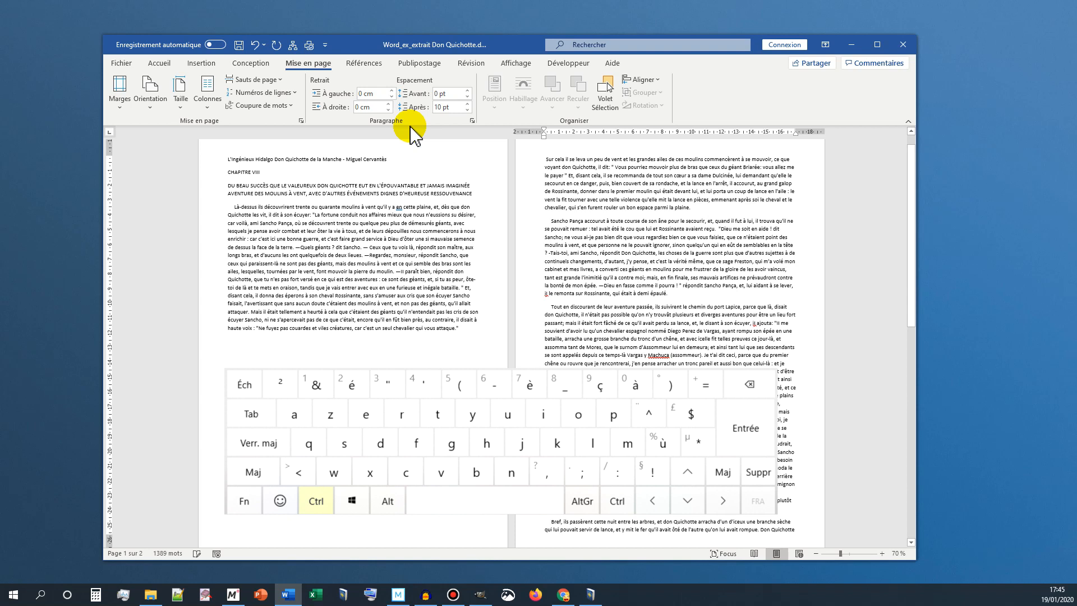
{"action": "key", "text": "ctrl+Return"}
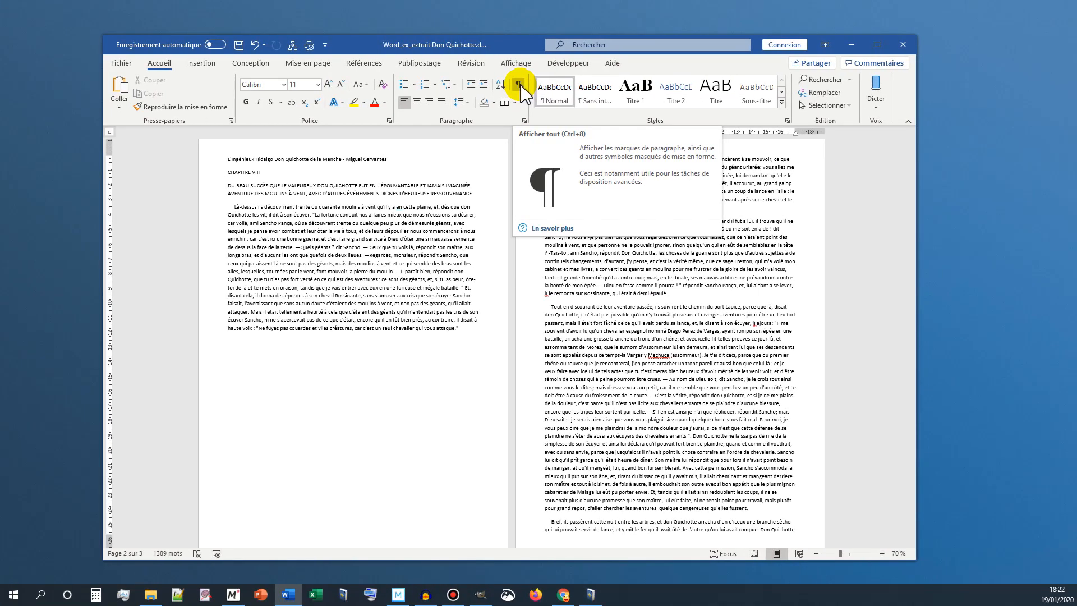
{"action": "left_click", "coordinate": [518, 84]}
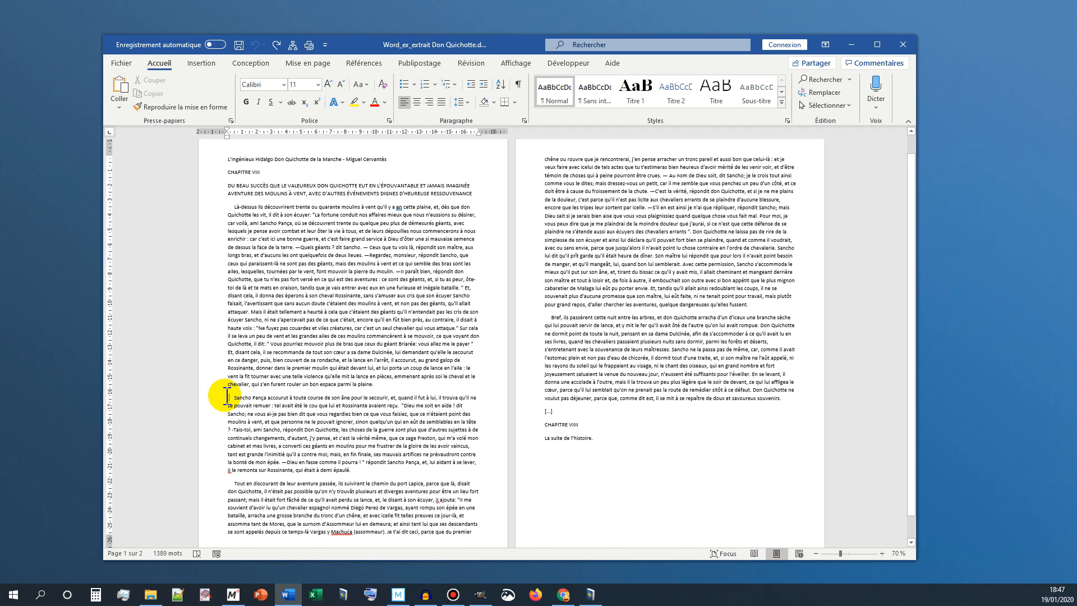
- Select the whole paragraph starting "Sancho Pança accourut", and place the text cursor inside it
{"action": "left_click_drag", "start_coordinate": [226, 397], "coordinate": [360, 469]}
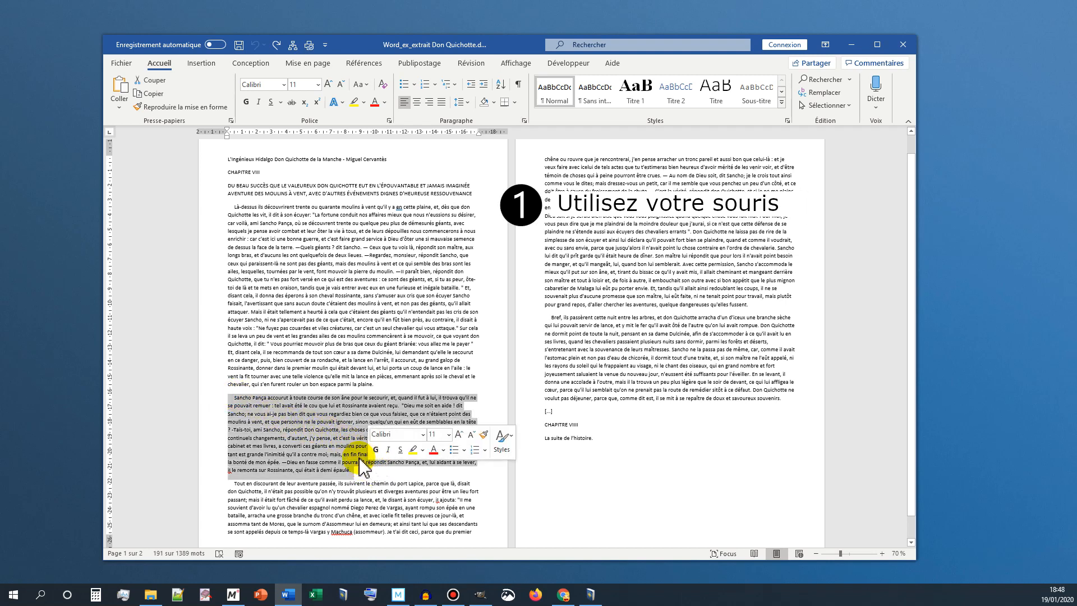
{"action": "left_click", "coordinate": [284, 423]}
{"action": "triple_click", "coordinate": [283, 419]}
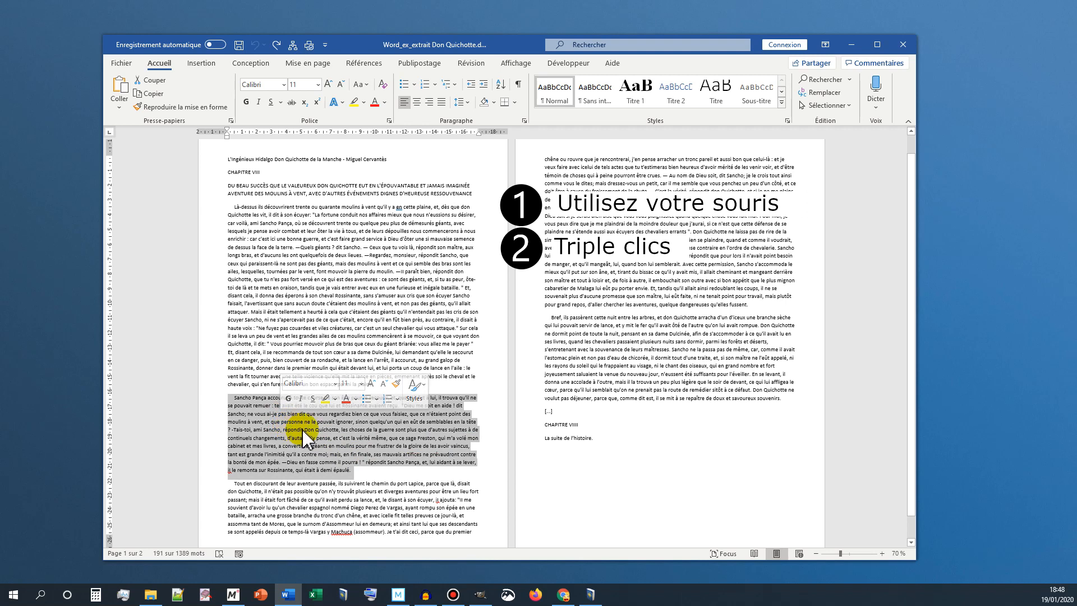
{"action": "left_click", "coordinate": [303, 430]}
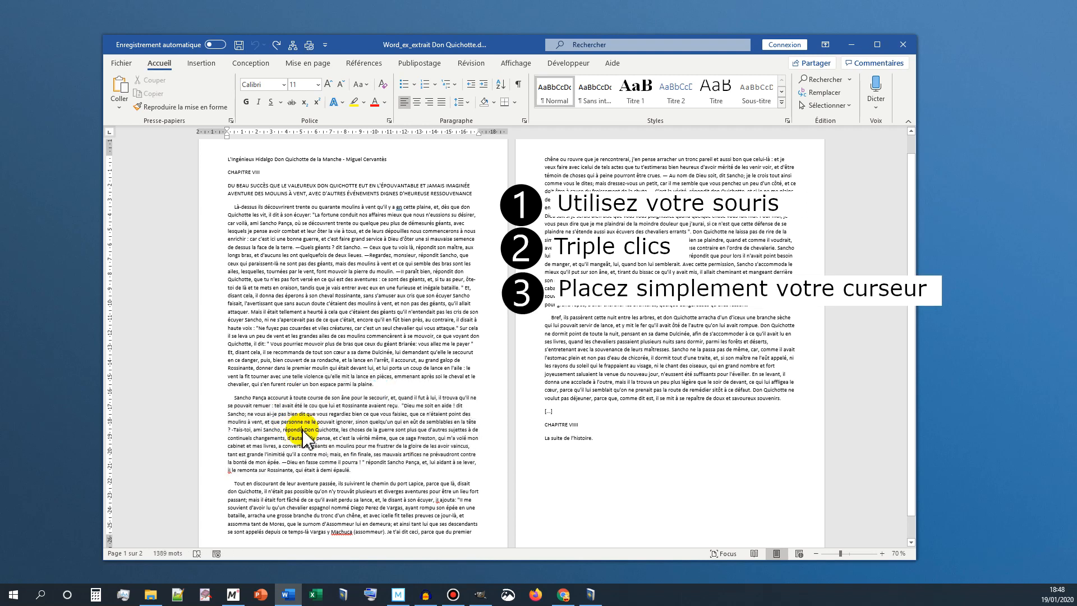
- Show the formatting marks, select the end mark of the "Sancho Pança accourut" paragraph, and enable "Saut de page avant" for it
{"action": "left_click", "coordinate": [516, 85]}
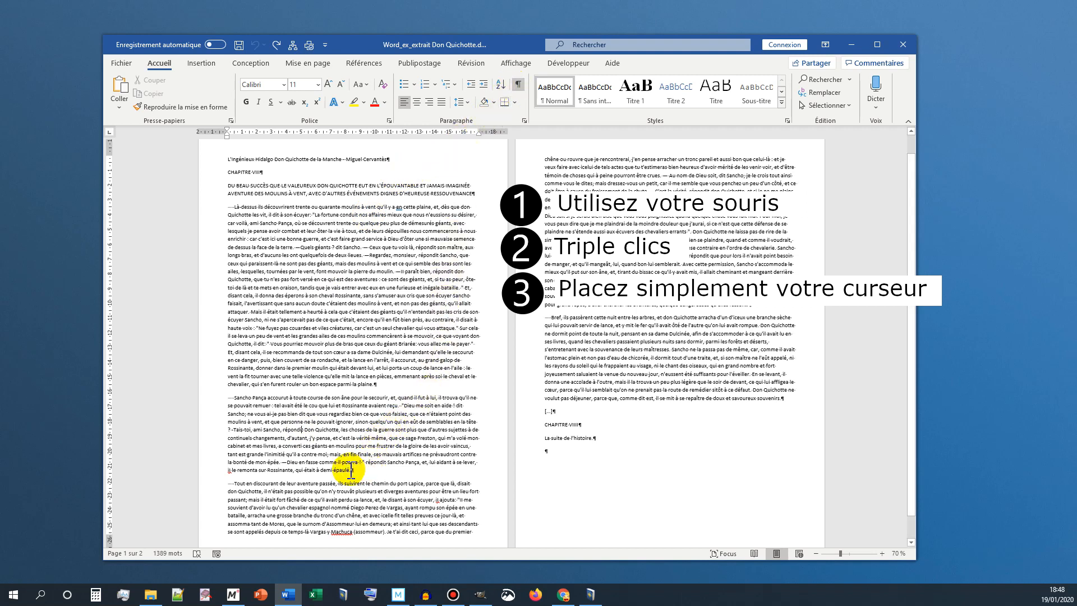
{"action": "left_click_drag", "start_coordinate": [350, 470], "coordinate": [353, 470]}
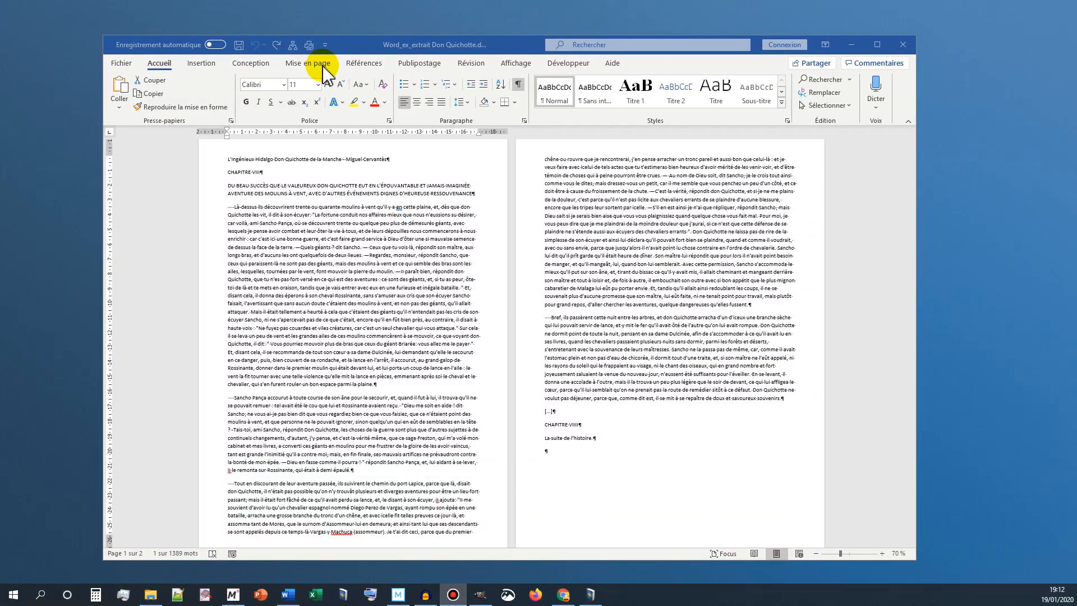
{"action": "left_click", "coordinate": [324, 63]}
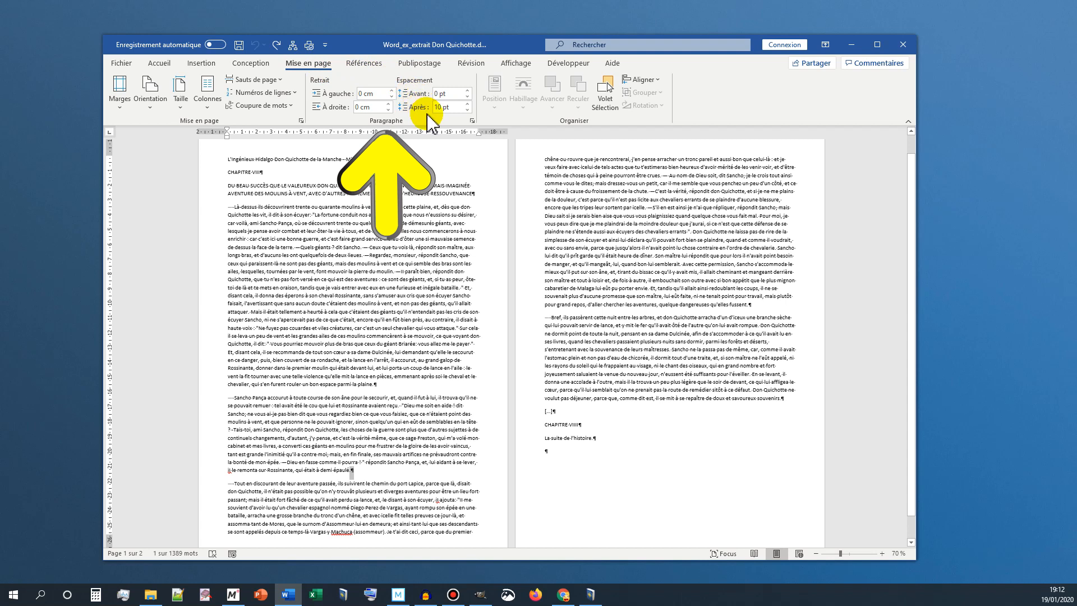
{"action": "left_click", "coordinate": [472, 122]}
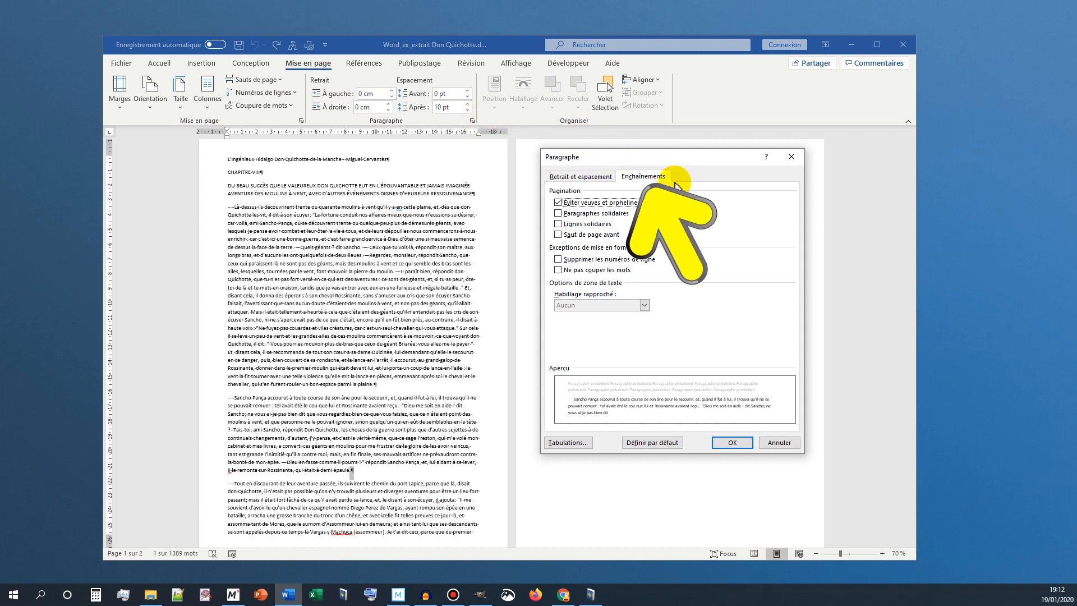
{"action": "left_click", "coordinate": [559, 235]}
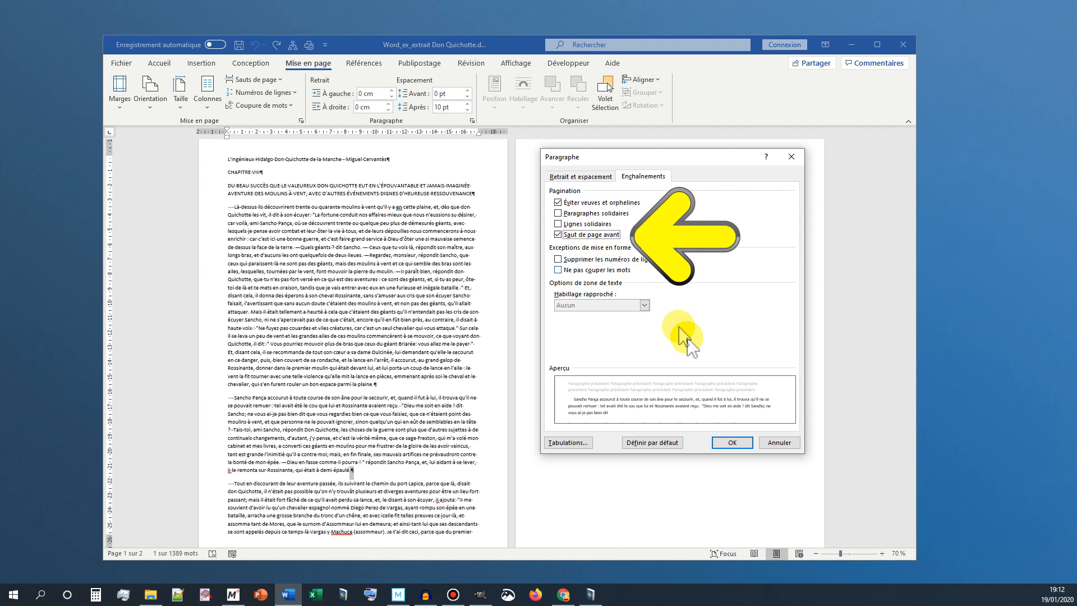
{"action": "left_click", "coordinate": [729, 443]}
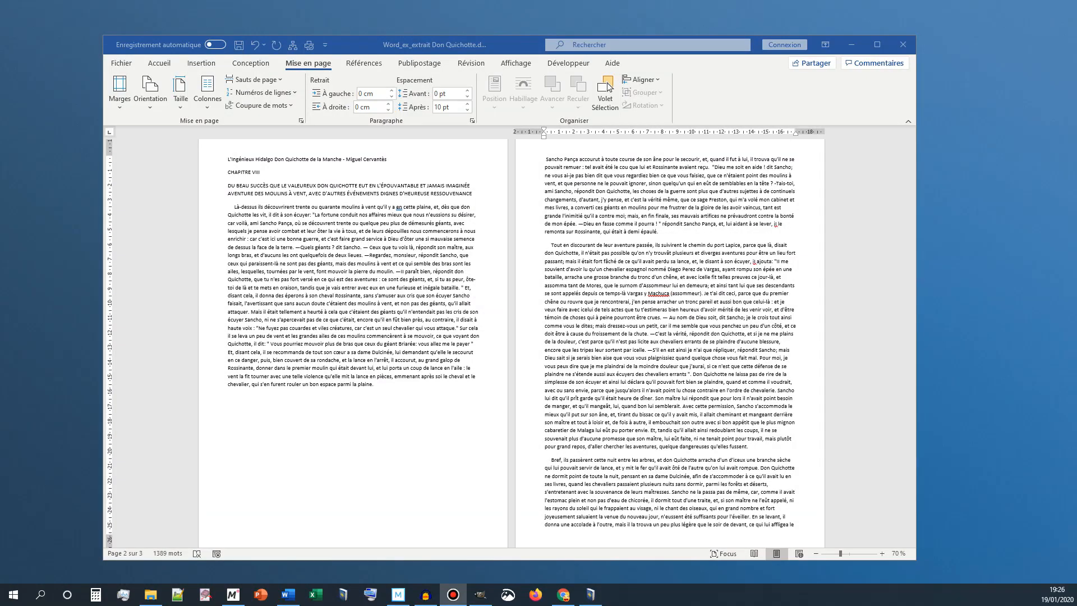
- Set the section starting at "Sancho Pança accourut" to Paysage orientation and view the available margin presets
{"action": "left_click", "coordinate": [152, 106]}
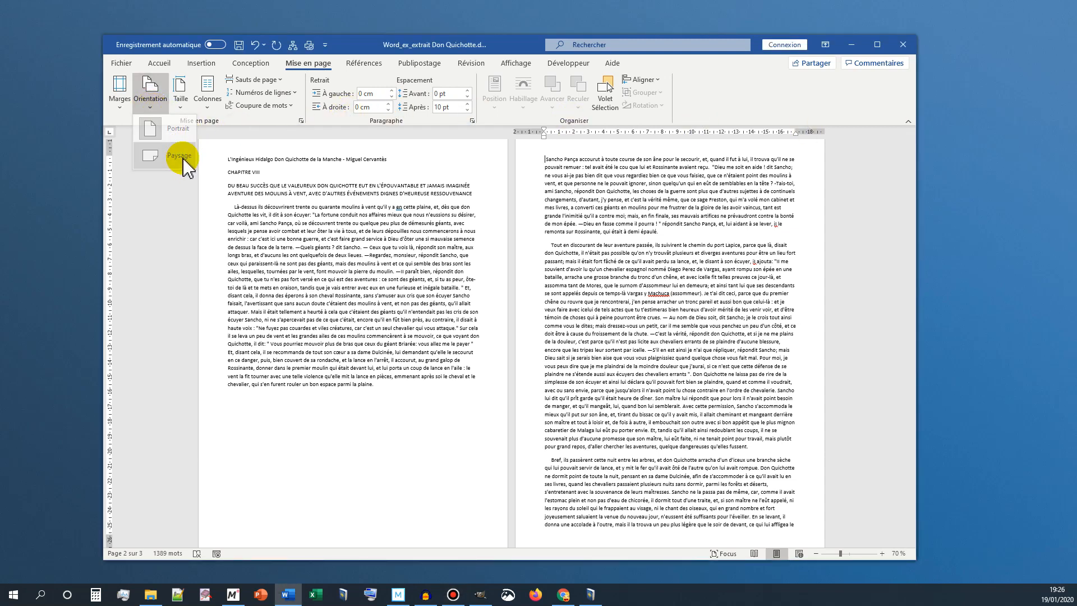
{"action": "left_click", "coordinate": [183, 159]}
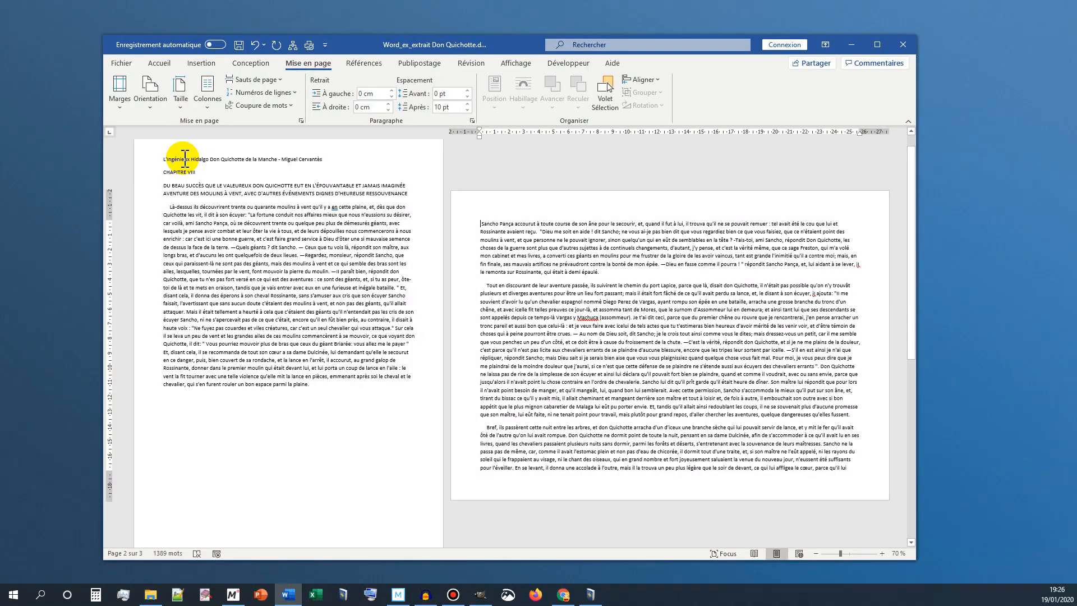
{"action": "left_click", "coordinate": [120, 107]}
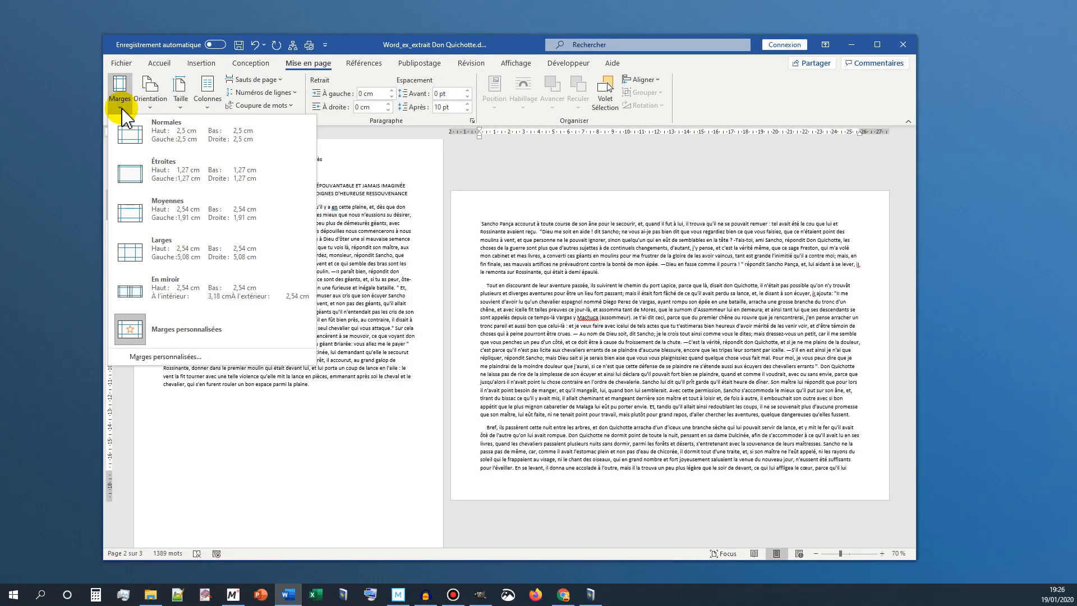
{"action": "left_click", "coordinate": [337, 152]}
{"action": "double_click", "coordinate": [513, 194]}
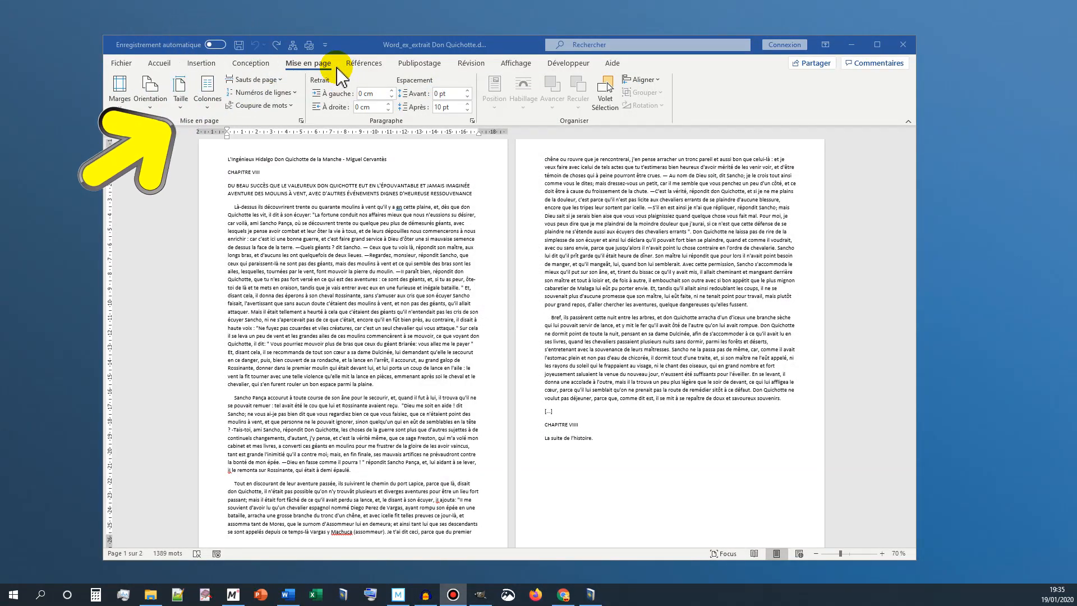
- Insert a "Page suivante" section break before the paragraph starting "Sancho Pança accourut"
{"action": "left_click", "coordinate": [280, 81]}
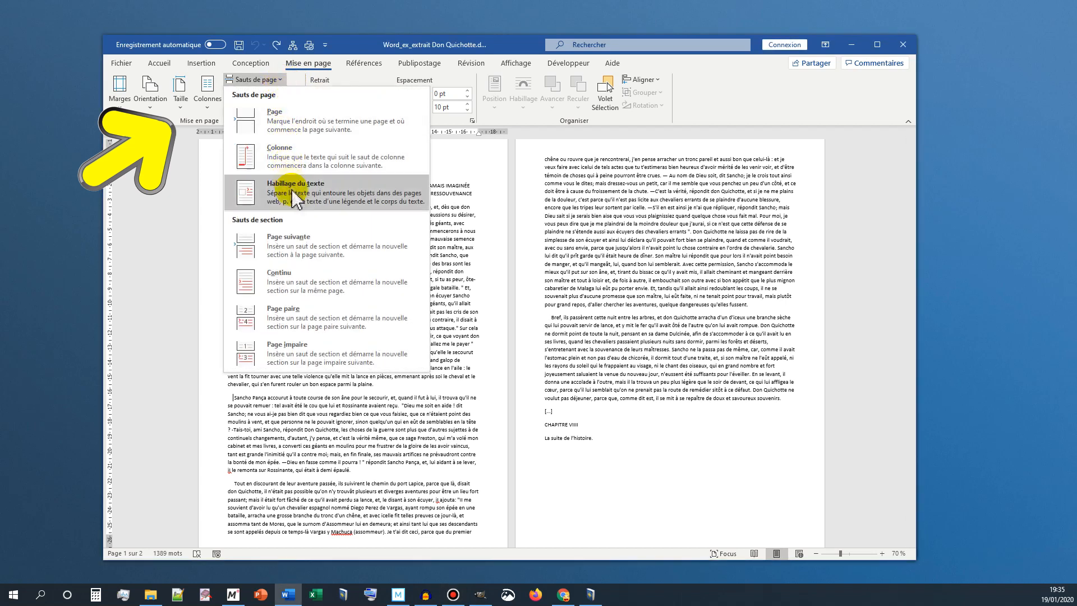
{"action": "left_click", "coordinate": [314, 251]}
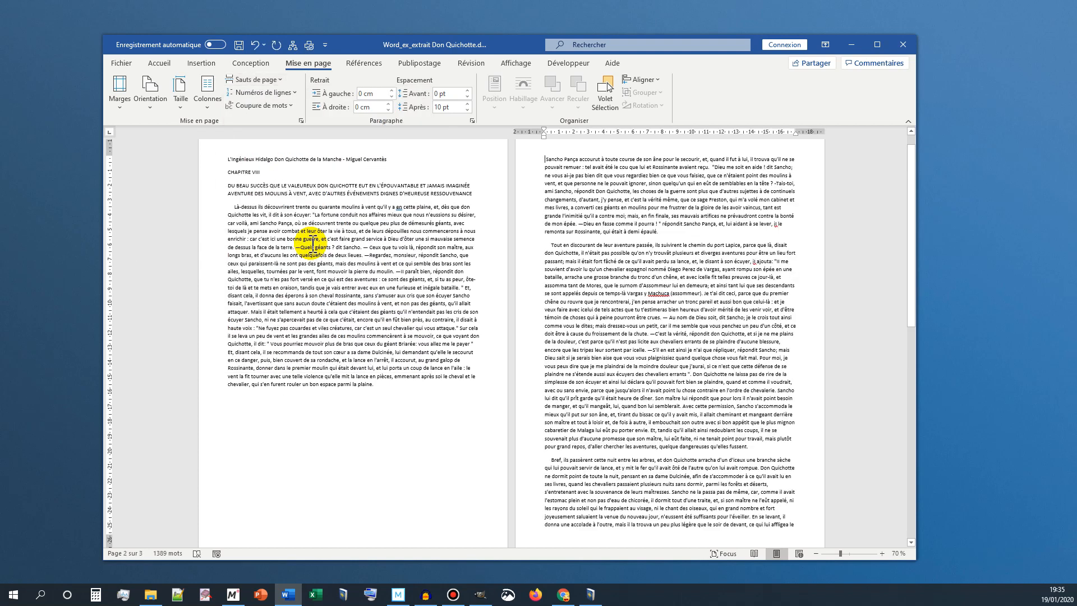
- Show the formatting marks and delete the section break at the end of the first page's text
{"action": "left_click", "coordinate": [160, 63]}
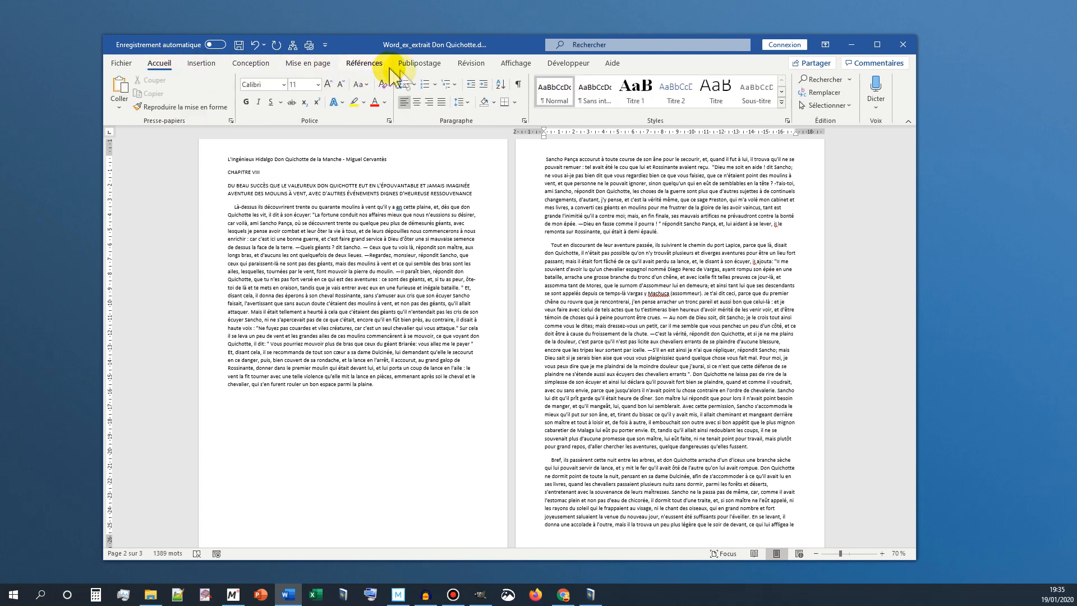
{"action": "left_click", "coordinate": [518, 84]}
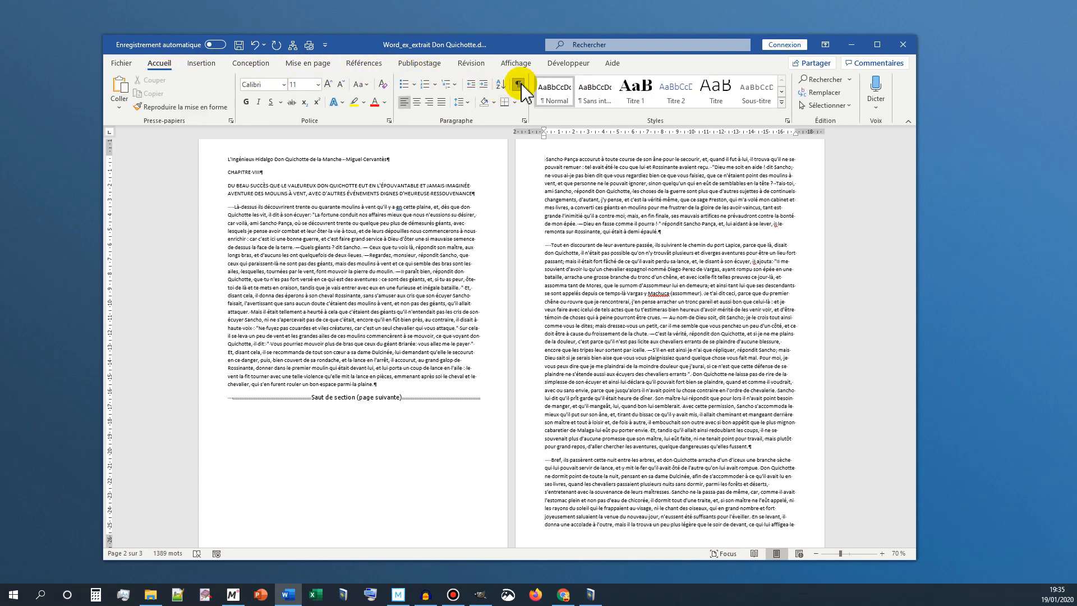
{"action": "left_click", "coordinate": [442, 398]}
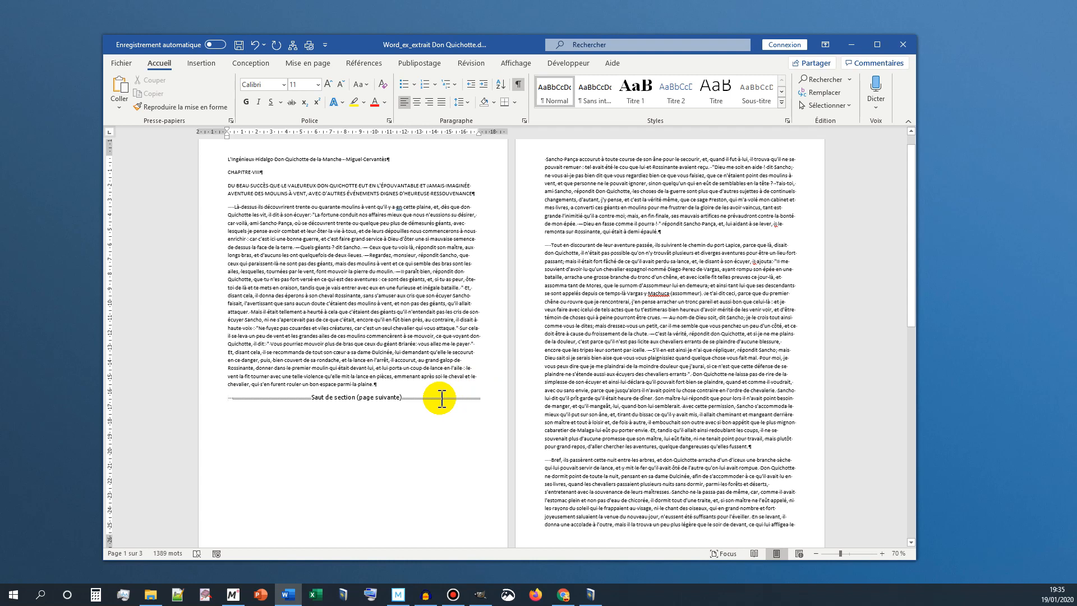
{"action": "key", "text": "Delete"}
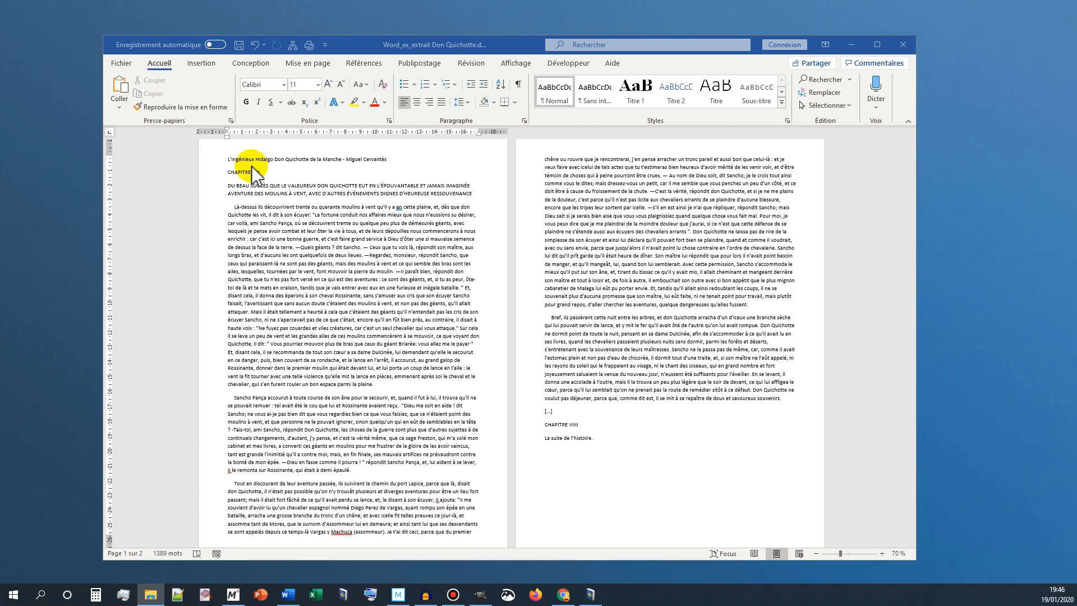
- Apply the Titre 2 style to both chapter headings, "CHAPITRE VIII" and "CHAPITRE VIIII"
{"action": "left_click", "coordinate": [262, 175]}
{"action": "left_click_drag", "start_coordinate": [261, 174], "coordinate": [227, 173]}
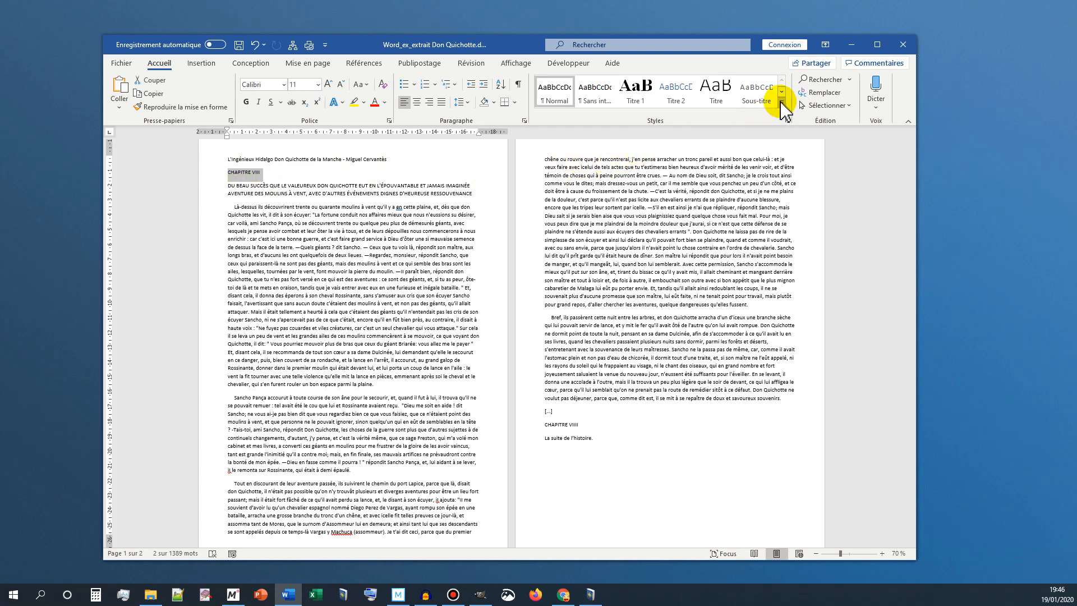
{"action": "left_click", "coordinate": [781, 102]}
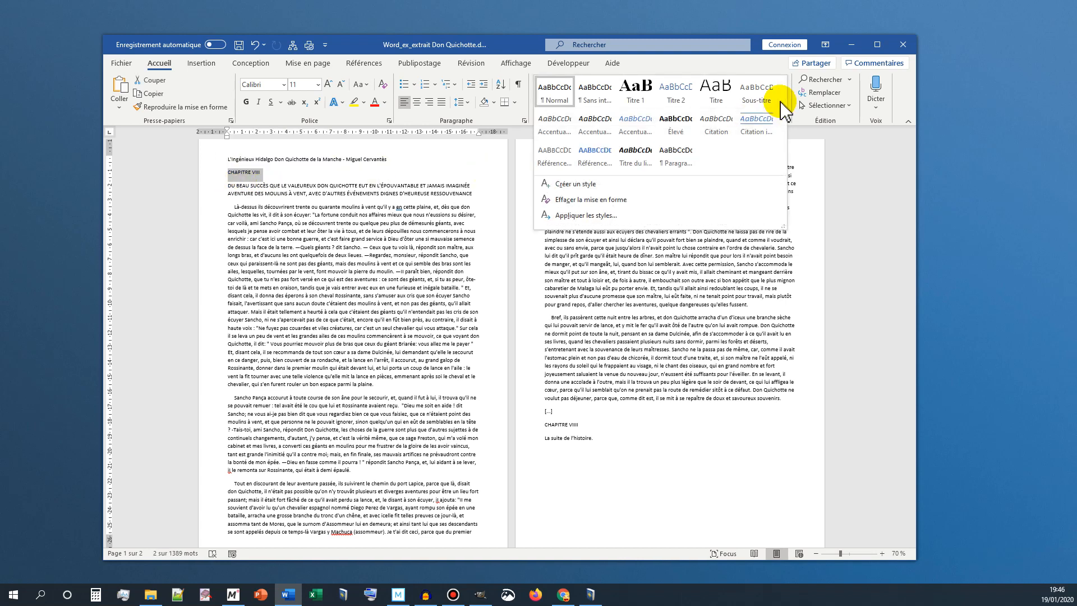
{"action": "left_click", "coordinate": [678, 95]}
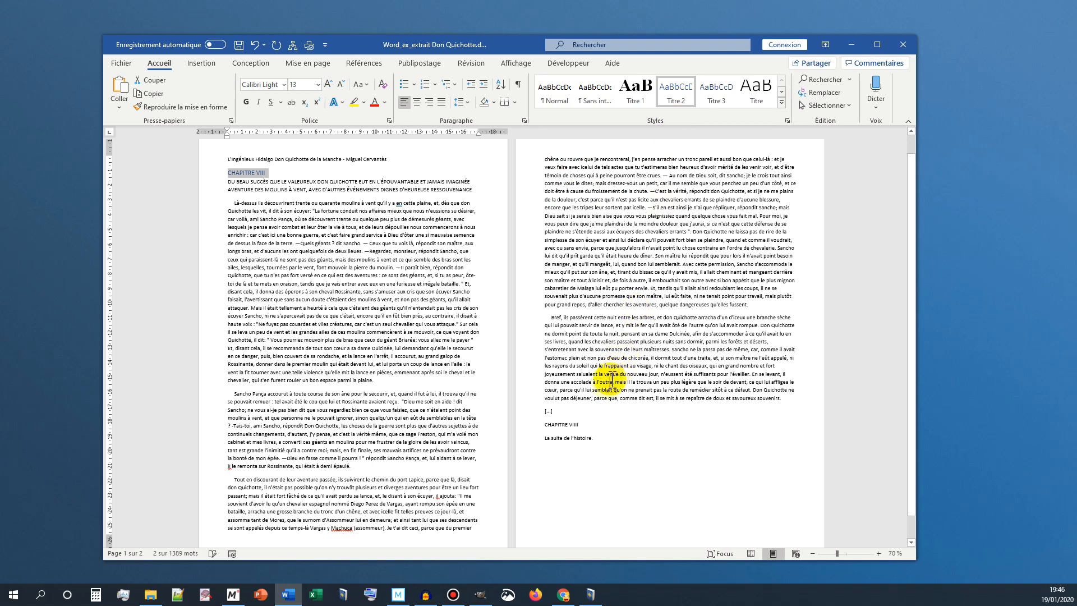
{"action": "left_click_drag", "start_coordinate": [581, 424], "coordinate": [542, 425]}
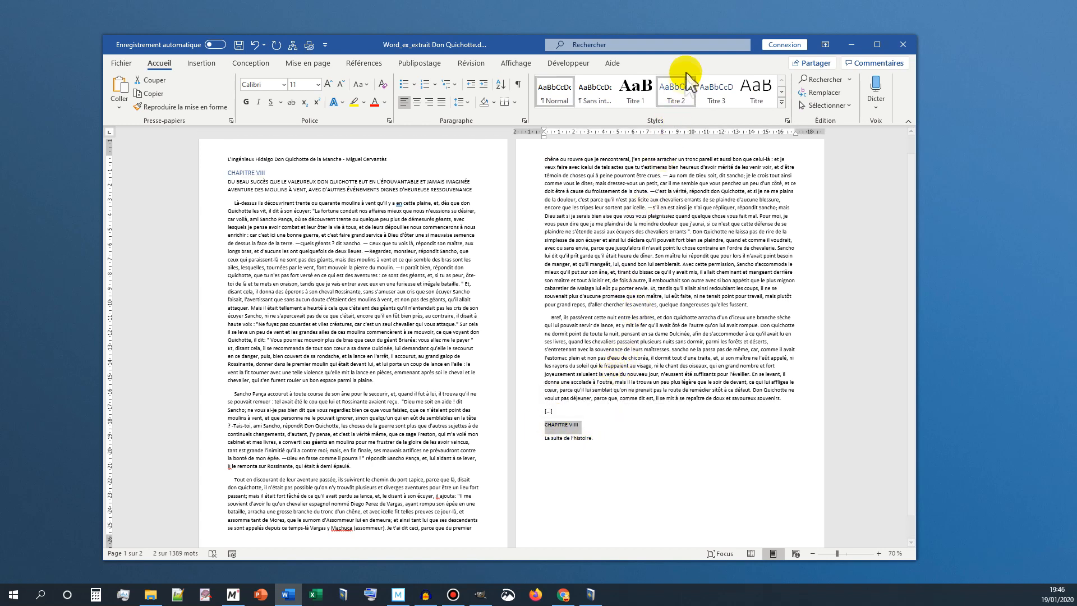
{"action": "left_click", "coordinate": [679, 94]}
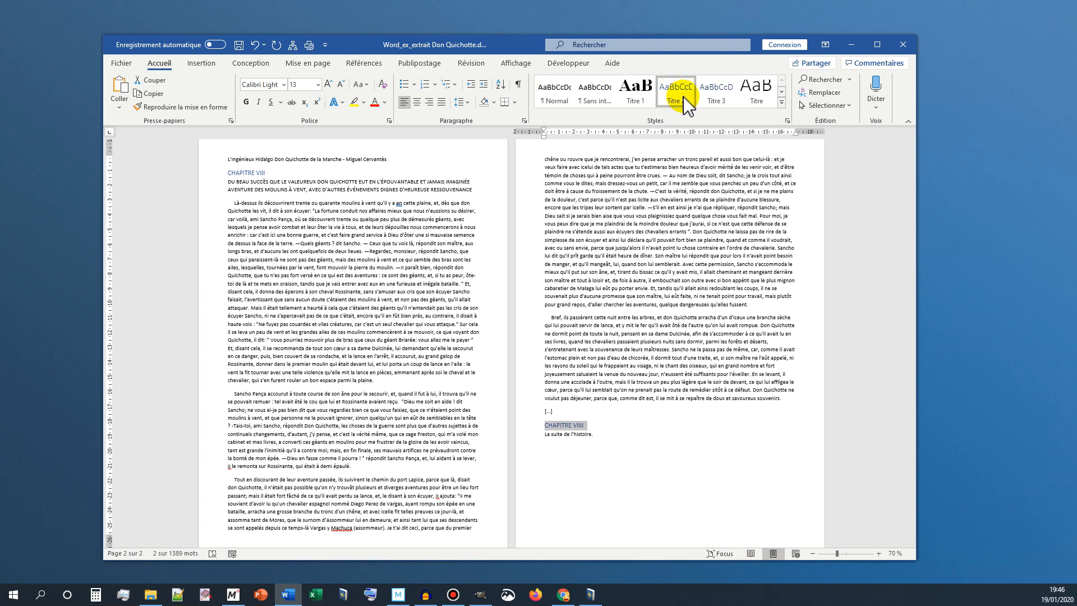
- Modify the Titre 2 style's paragraph pagination so that "Saut de page avant" is enabled, and view the document at 50 %
{"action": "right_click", "coordinate": [687, 105]}
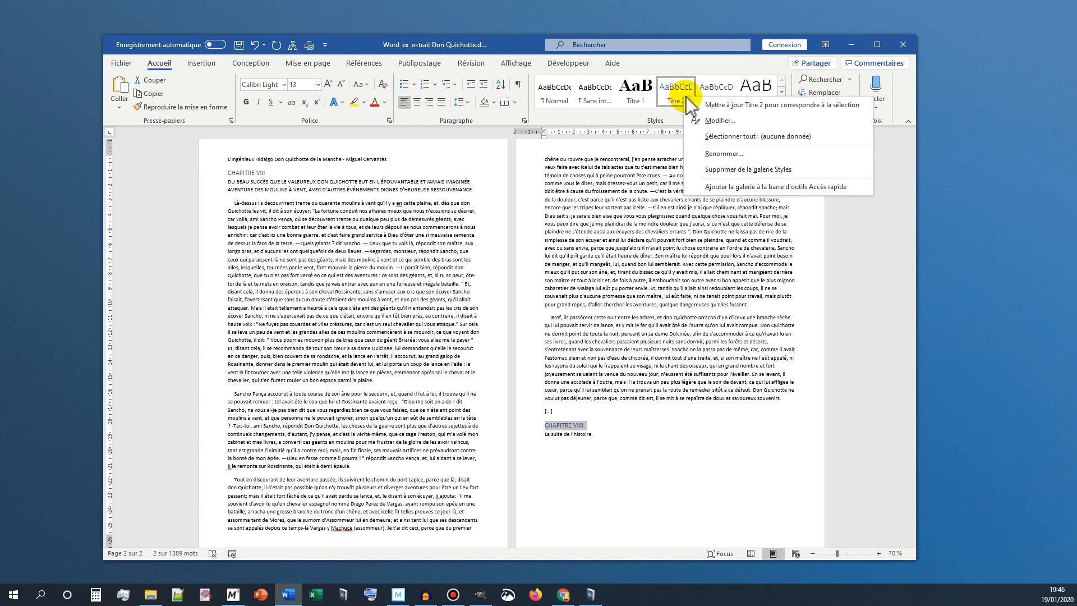
{"action": "left_click", "coordinate": [720, 121]}
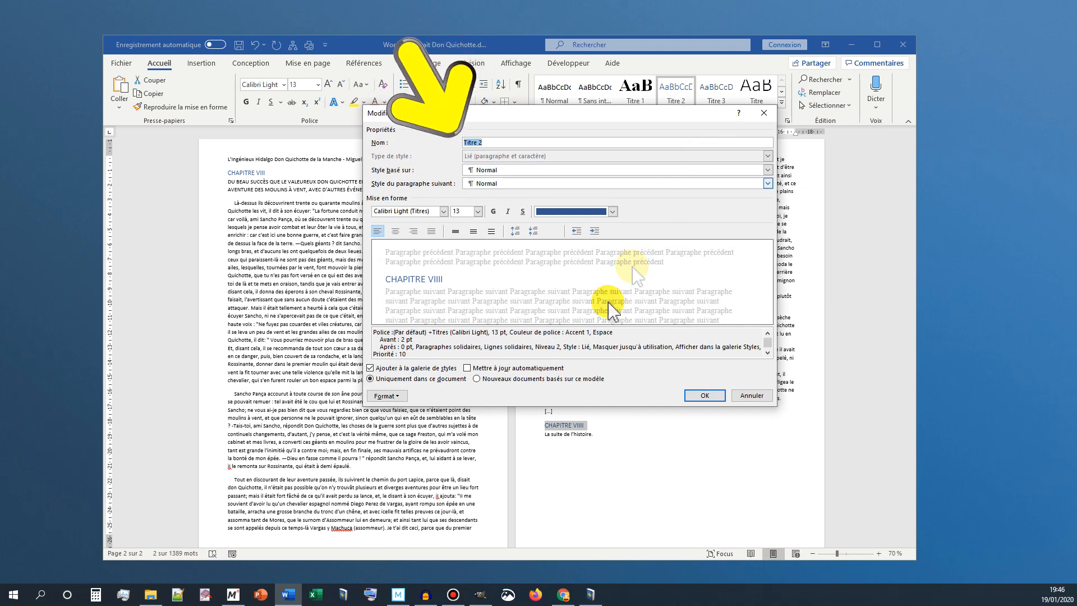
{"action": "left_click", "coordinate": [387, 396]}
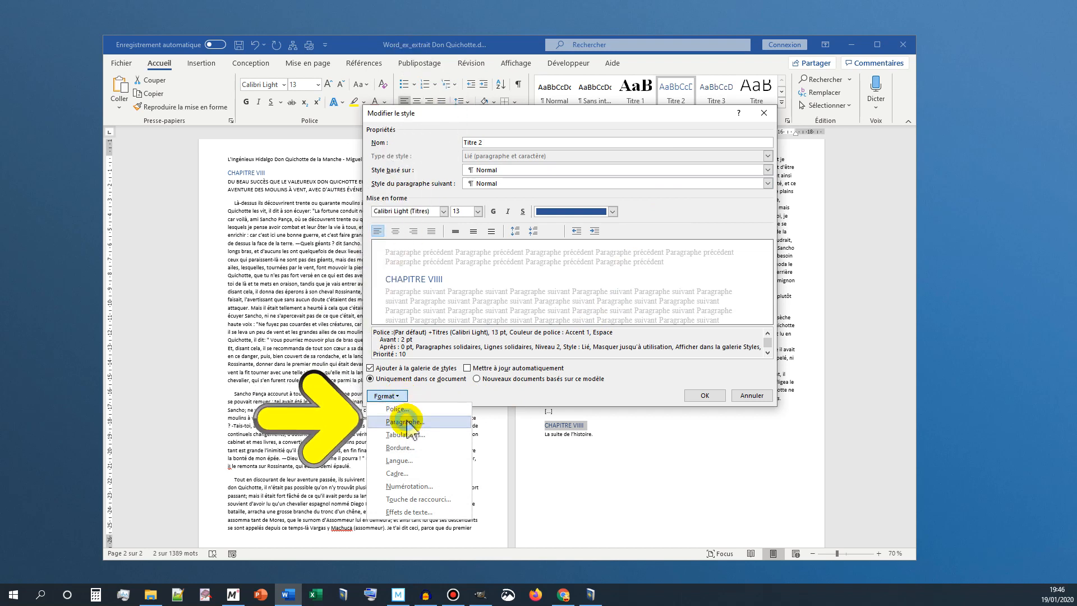
{"action": "left_click", "coordinate": [406, 421]}
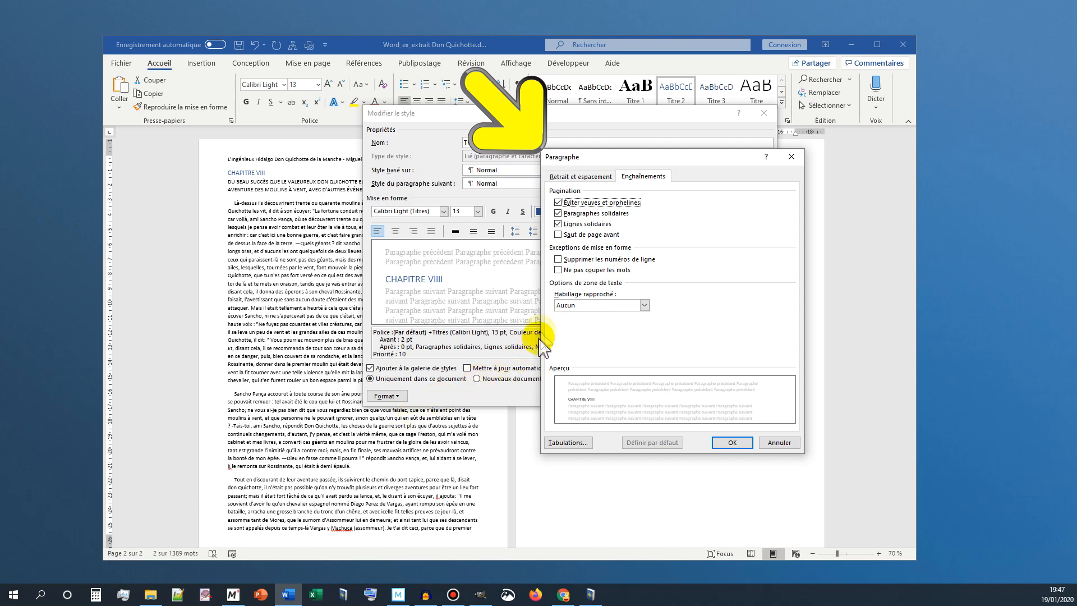
{"action": "left_click", "coordinate": [558, 235]}
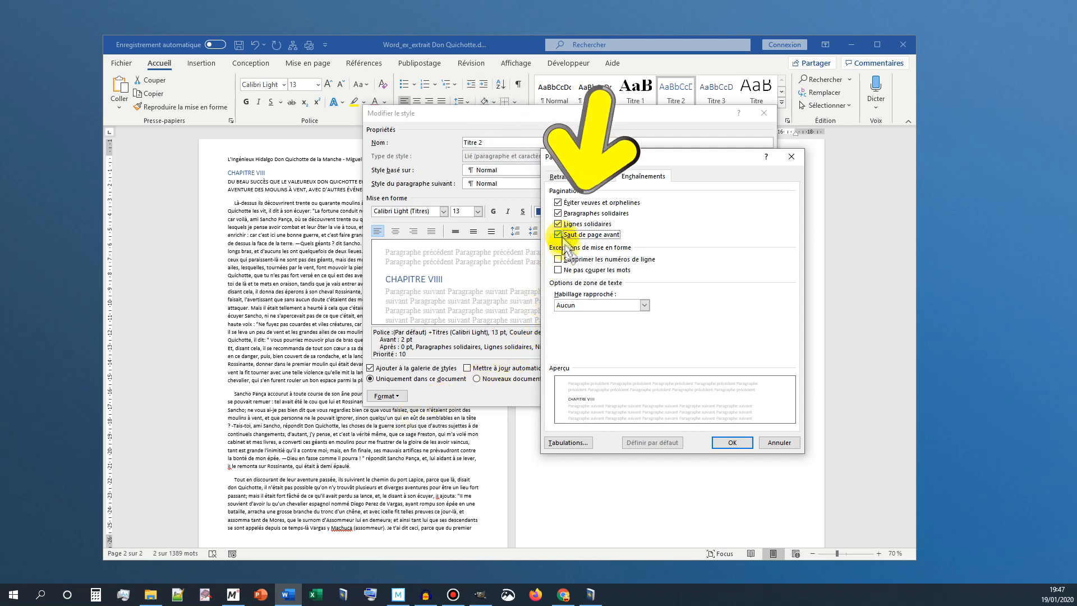
{"action": "left_click", "coordinate": [731, 445]}
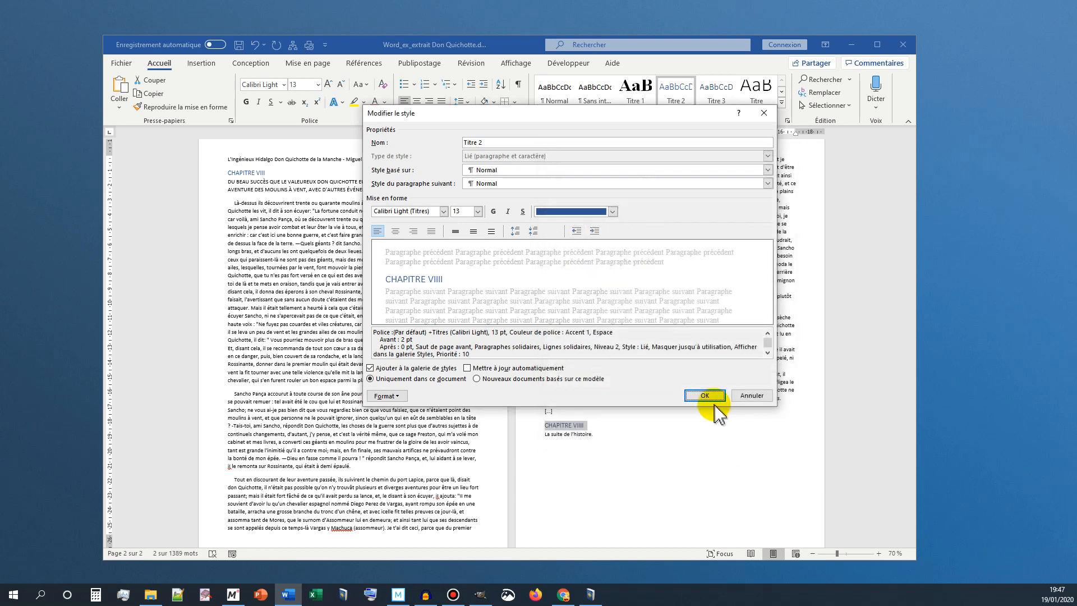
{"action": "left_click", "coordinate": [708, 394]}
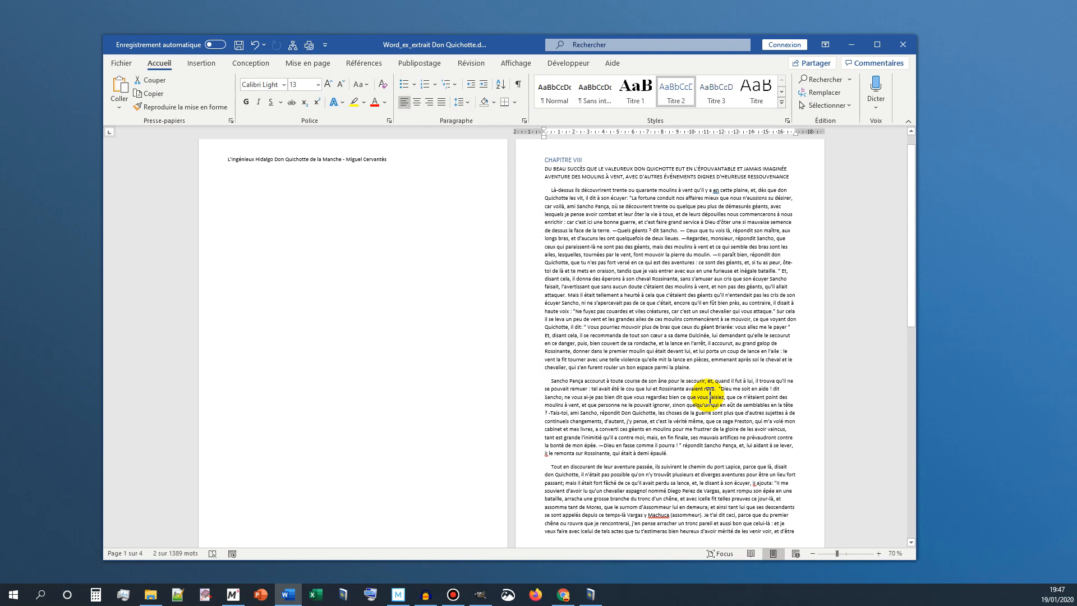
{"action": "left_click", "coordinate": [812, 554]}
{"action": "left_click", "coordinate": [811, 553]}
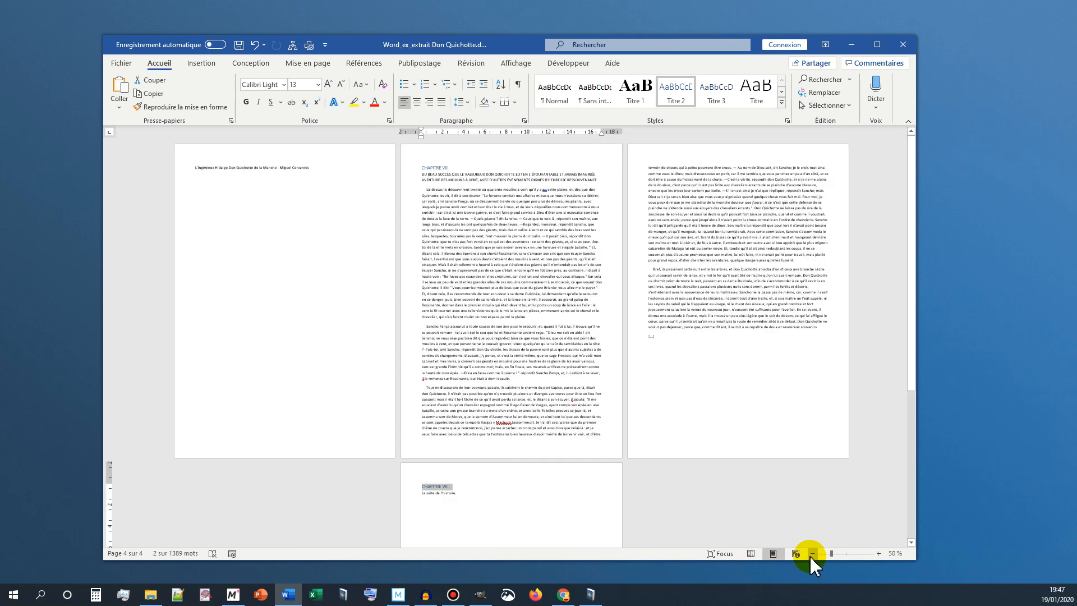